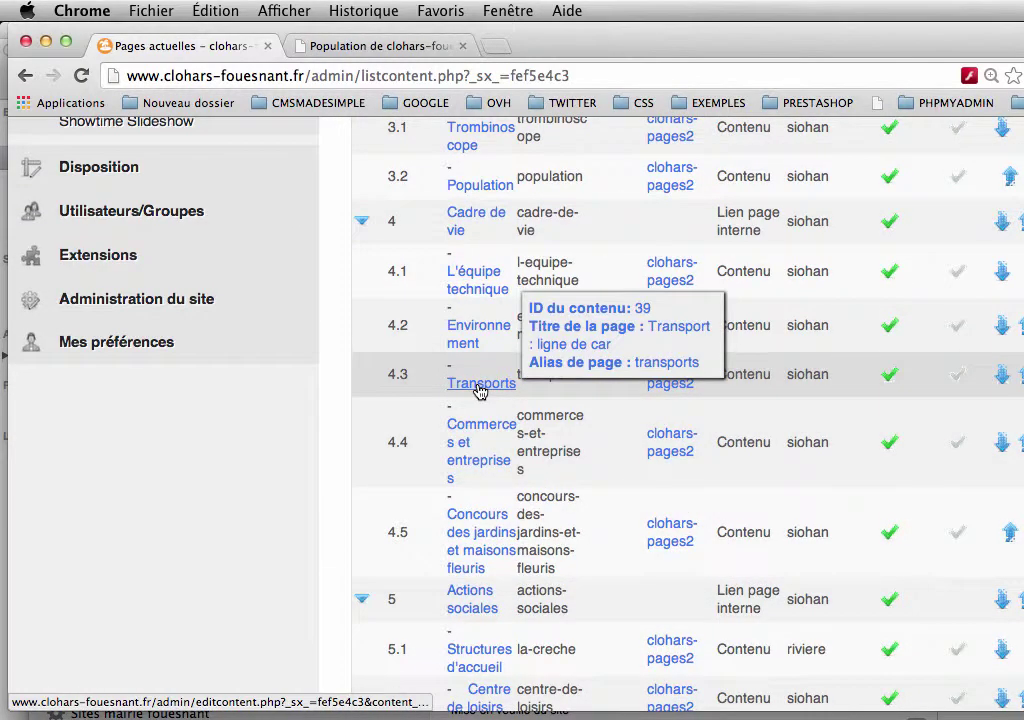
Open the Transports page for editing and add the line "Lien pour la demande de subvention" below the existing content
{"action": "left_click", "coordinate": [478, 389]}
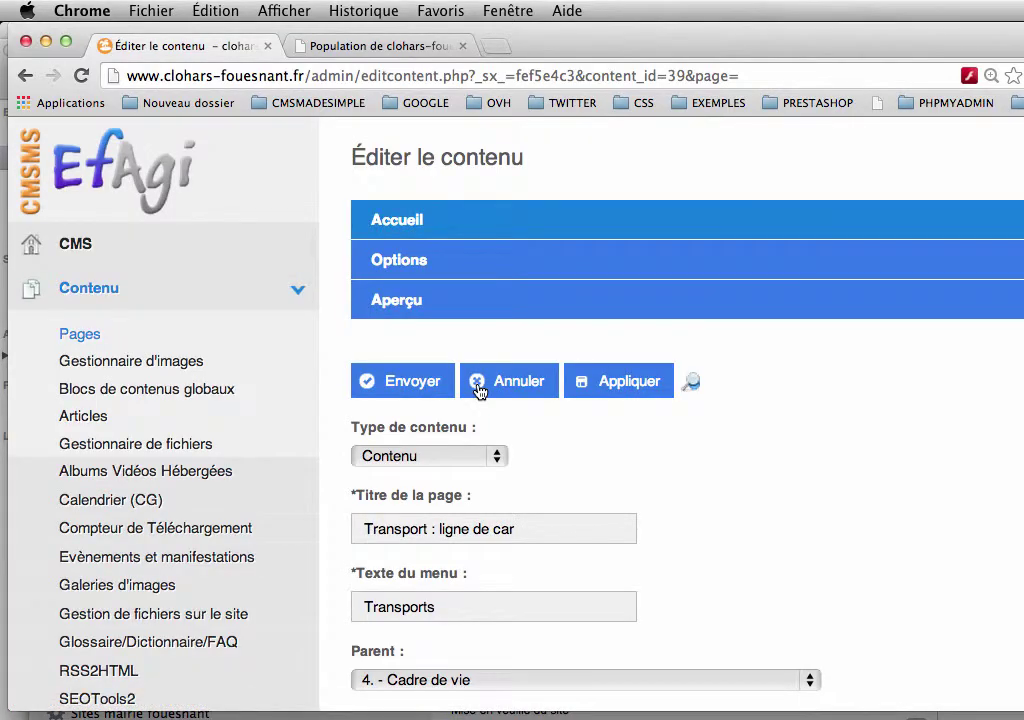
{"action": "scroll", "coordinate": [883, 442], "scroll_direction": "down", "scroll_amount": 3}
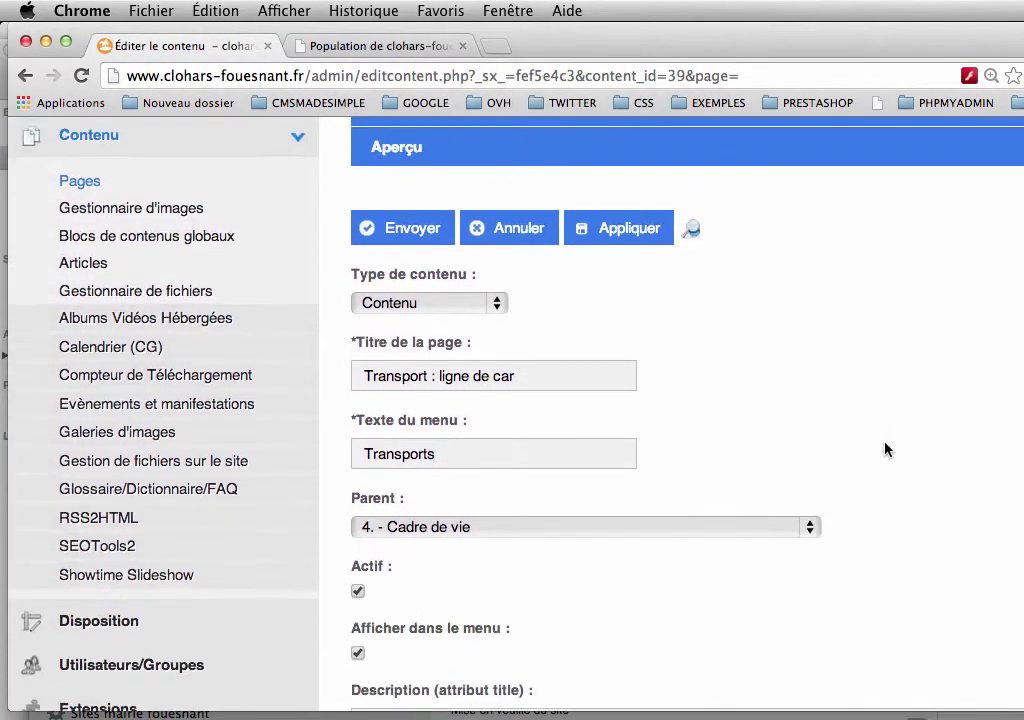
{"action": "scroll", "coordinate": [884, 450], "scroll_direction": "down", "scroll_amount": 5}
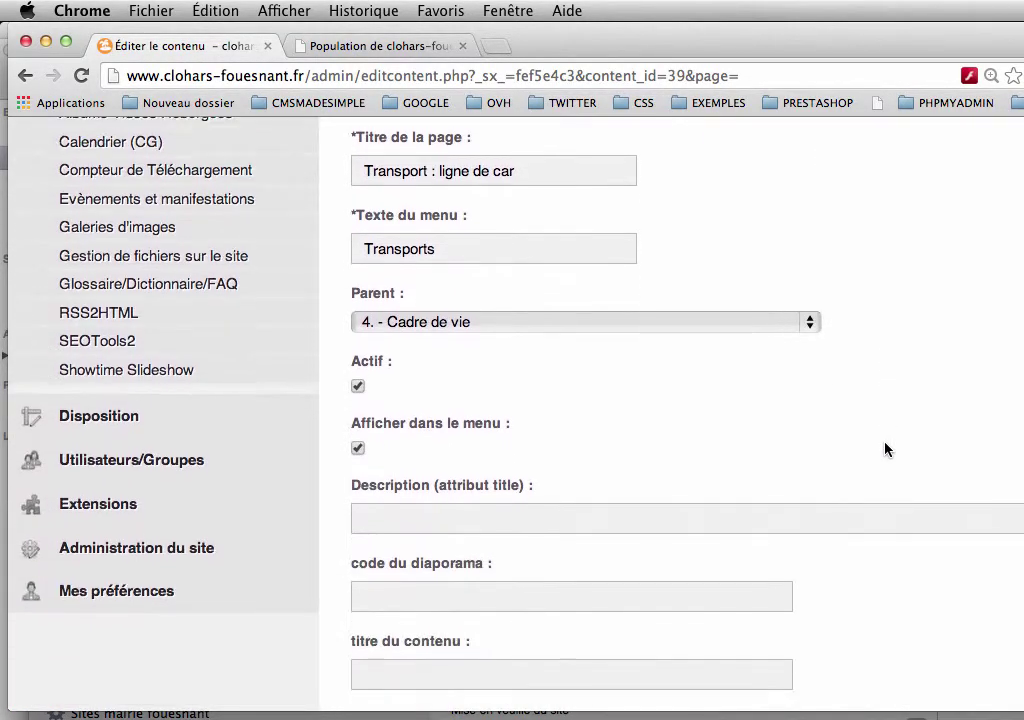
{"action": "scroll", "coordinate": [884, 445], "scroll_direction": "down", "scroll_amount": 10}
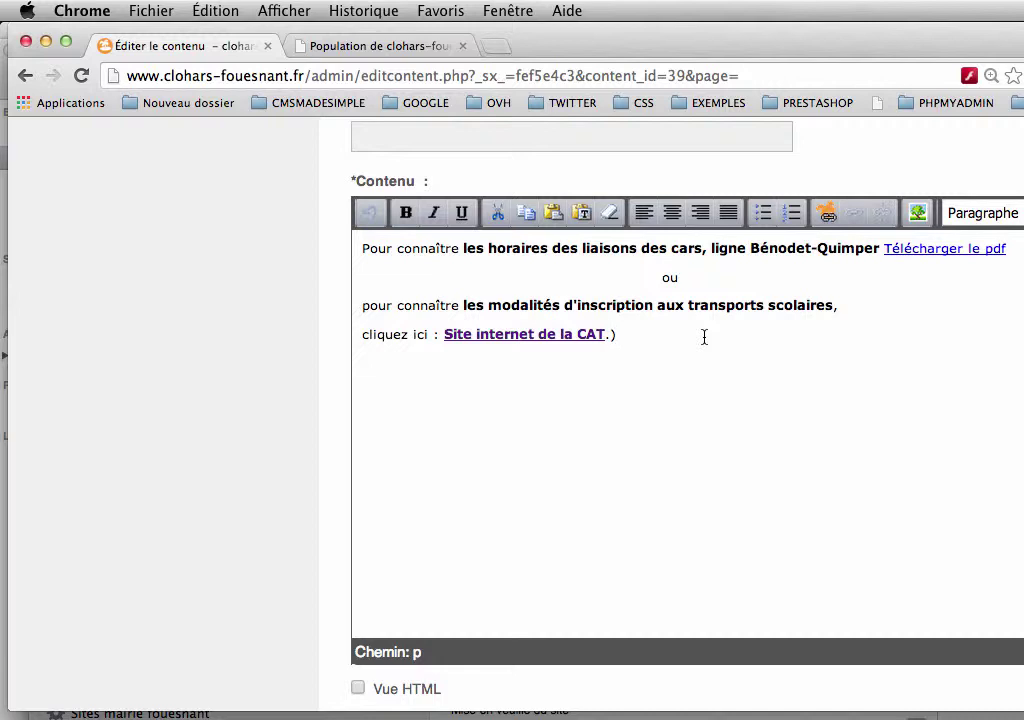
{"action": "left_click", "coordinate": [615, 335]}
{"action": "key", "text": "Return"}
{"action": "type", "text": "Lien pour la demand"}
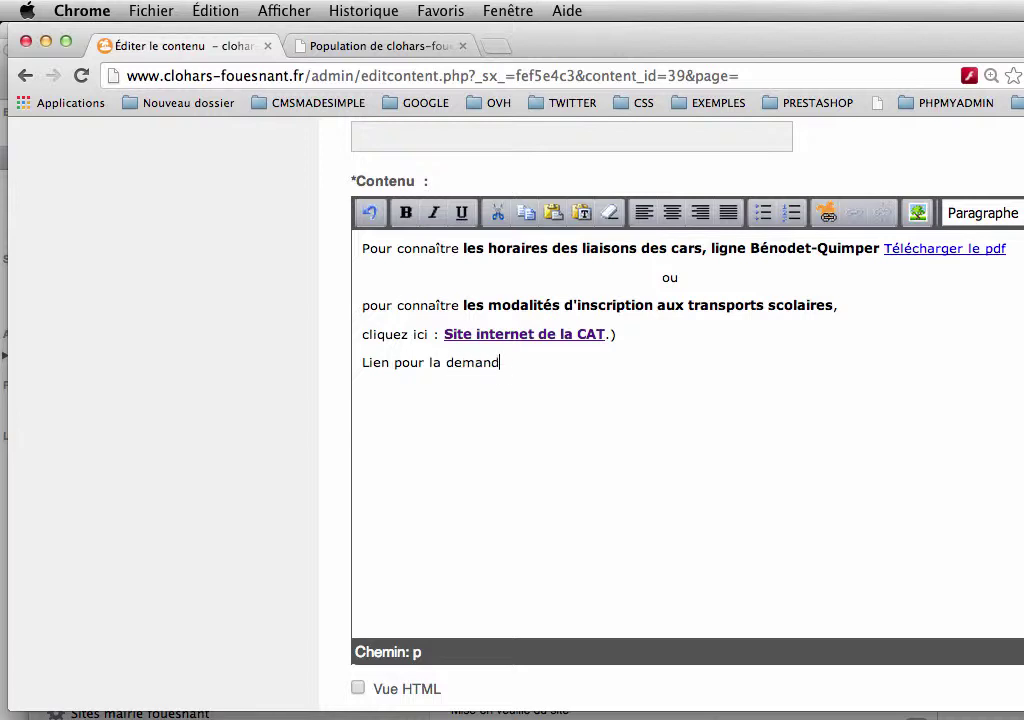
{"action": "type", "text": "e de subvention"}
Start a link on the words "demande de subvention" and choose Association-demande-subvention-2013.pdf from uploads/pdf as its URL
{"action": "scroll", "coordinate": [499, 373], "scroll_direction": "down", "scroll_amount": 1}
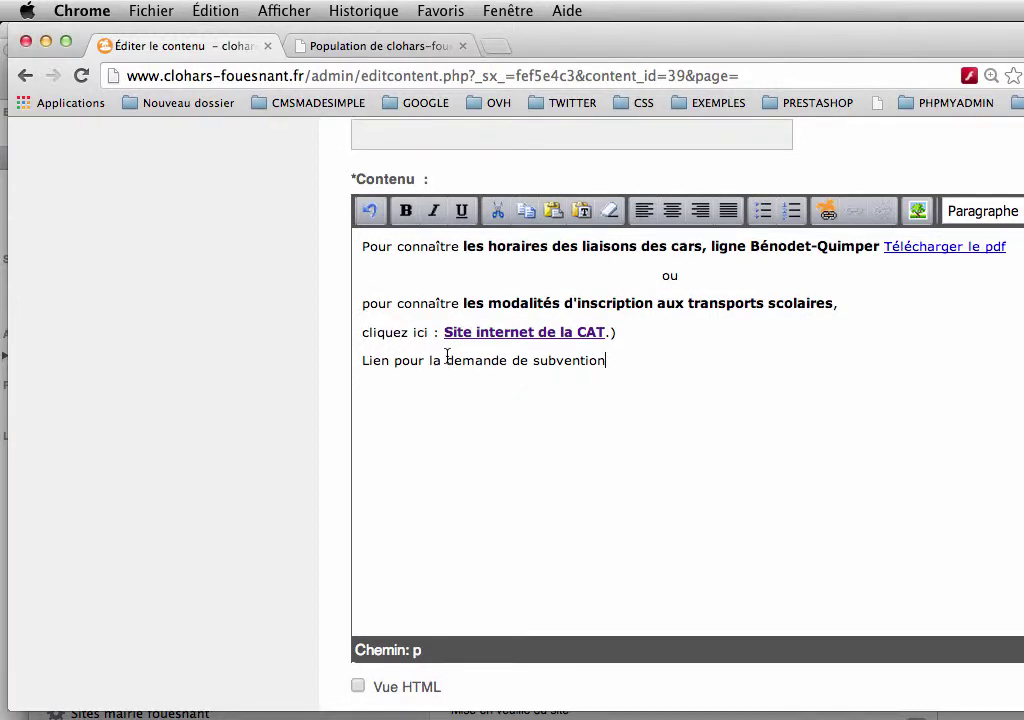
{"action": "left_click_drag", "start_coordinate": [447, 360], "coordinate": [608, 366]}
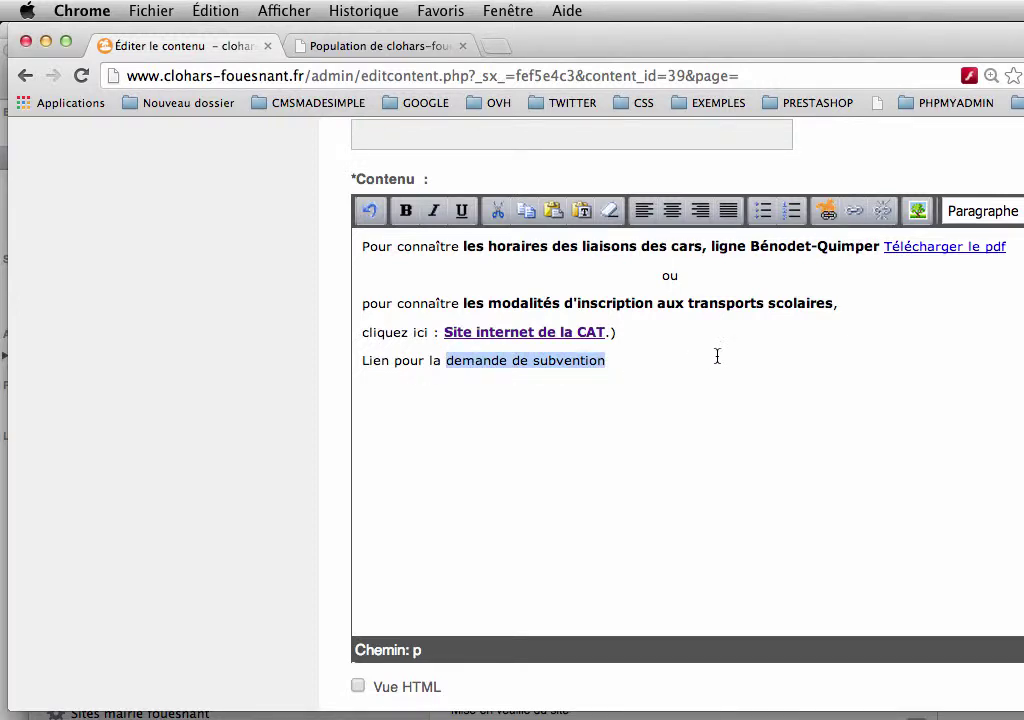
{"action": "left_click", "coordinate": [853, 211]}
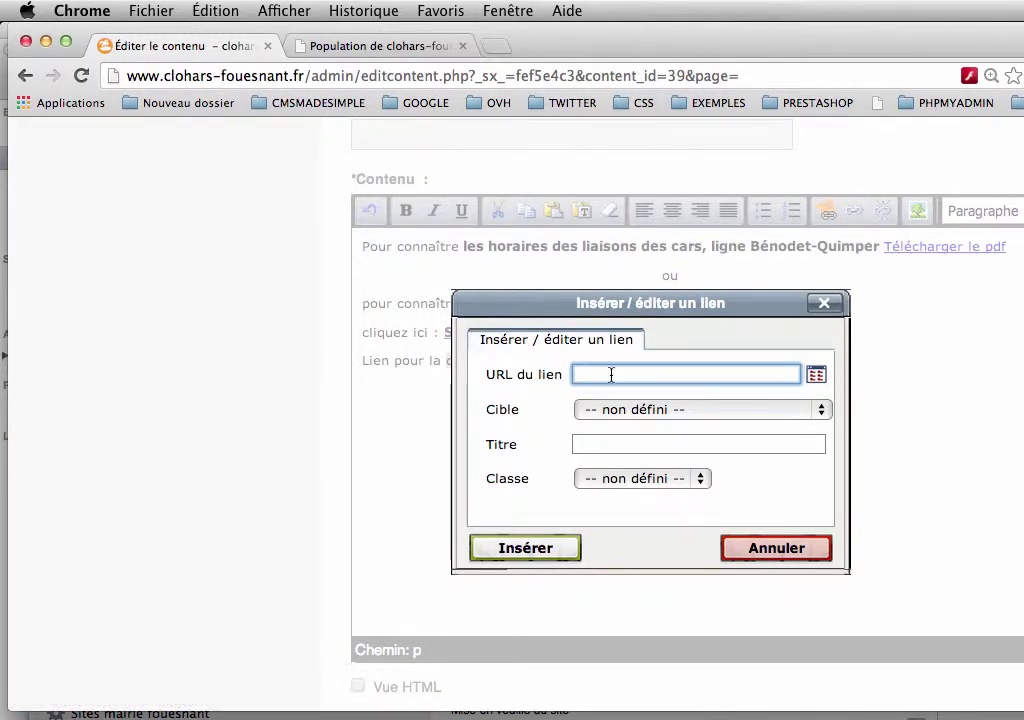
{"action": "left_click", "coordinate": [817, 376]}
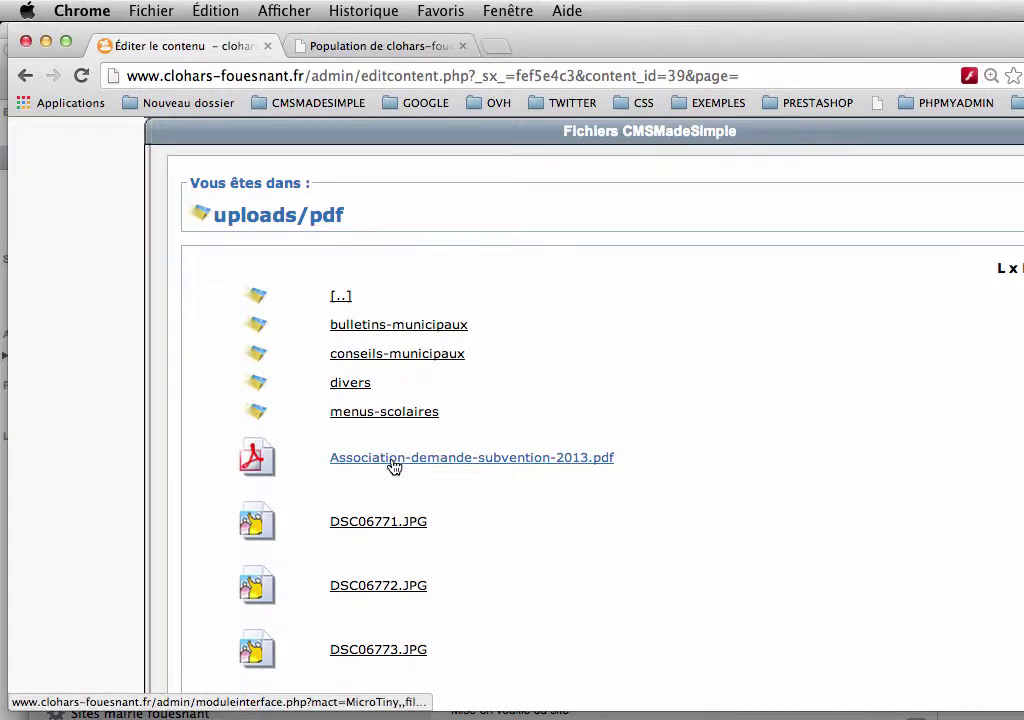
{"action": "left_click", "coordinate": [474, 466]}
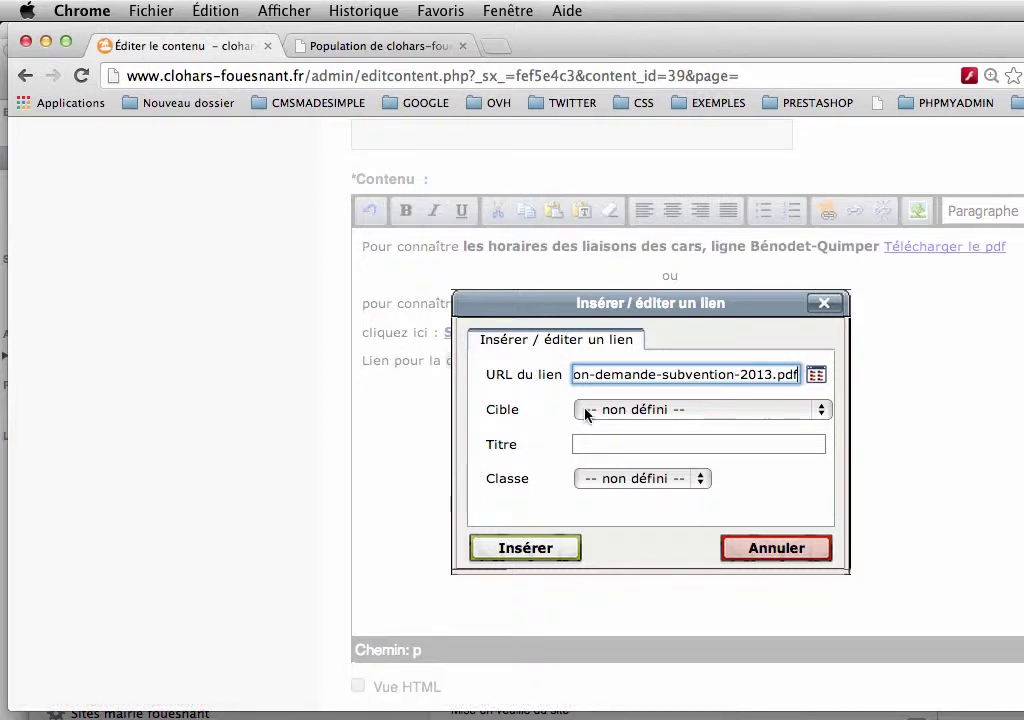
Set the link target to "Ouvrir dans la même fenêtre", title it "Demande de subvention" and insert the link
{"action": "left_click", "coordinate": [818, 414]}
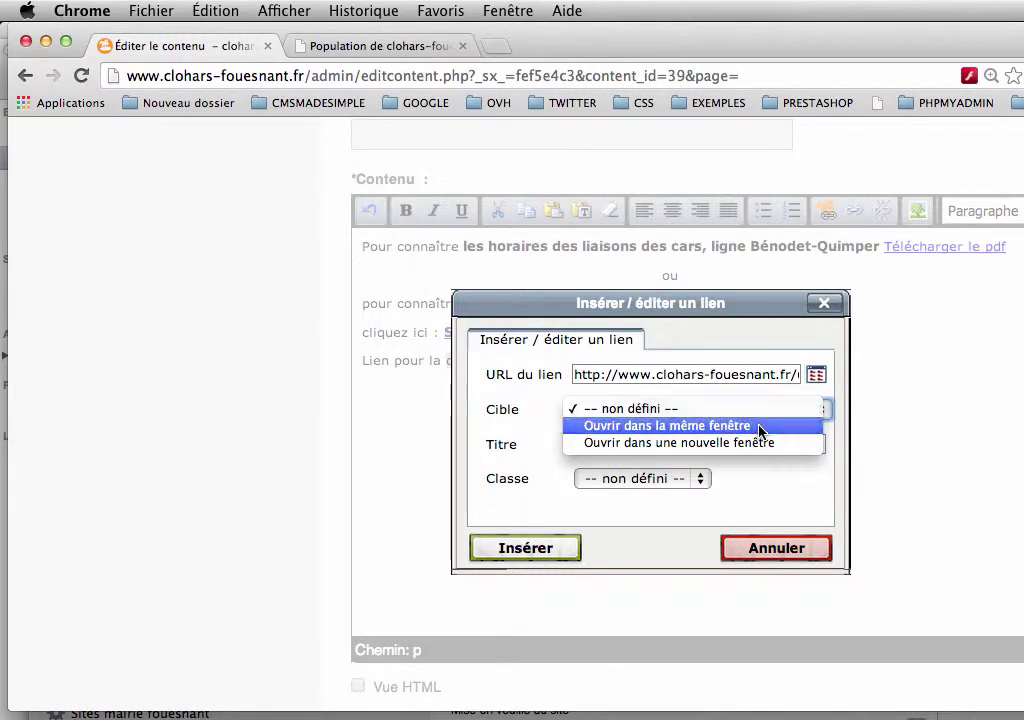
{"action": "left_click", "coordinate": [690, 425]}
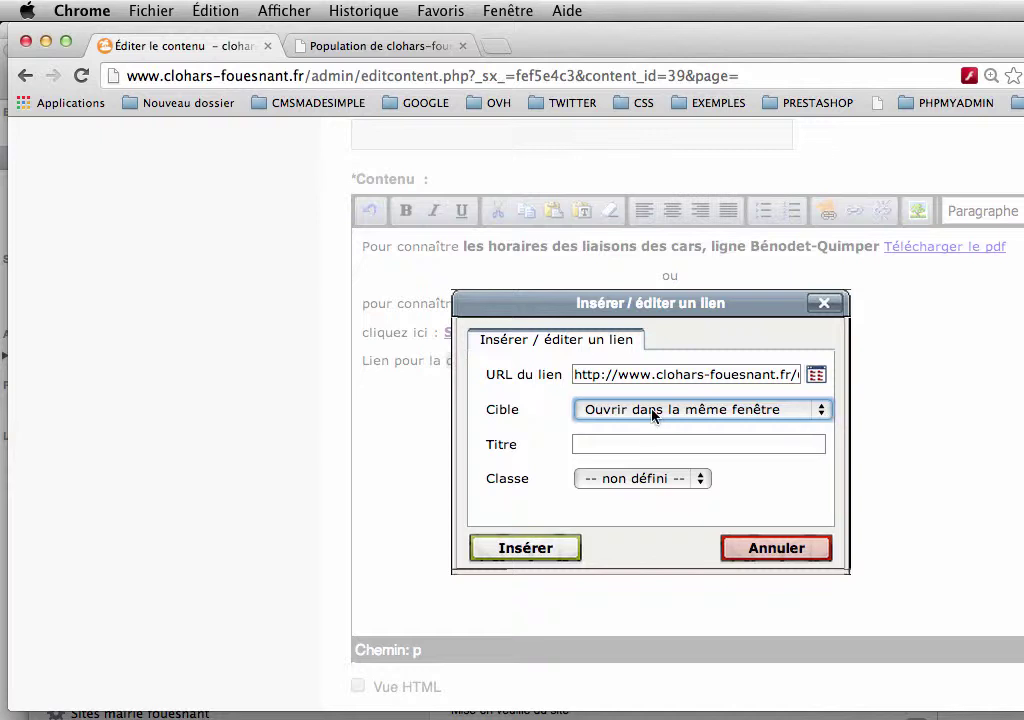
{"action": "left_click", "coordinate": [597, 445]}
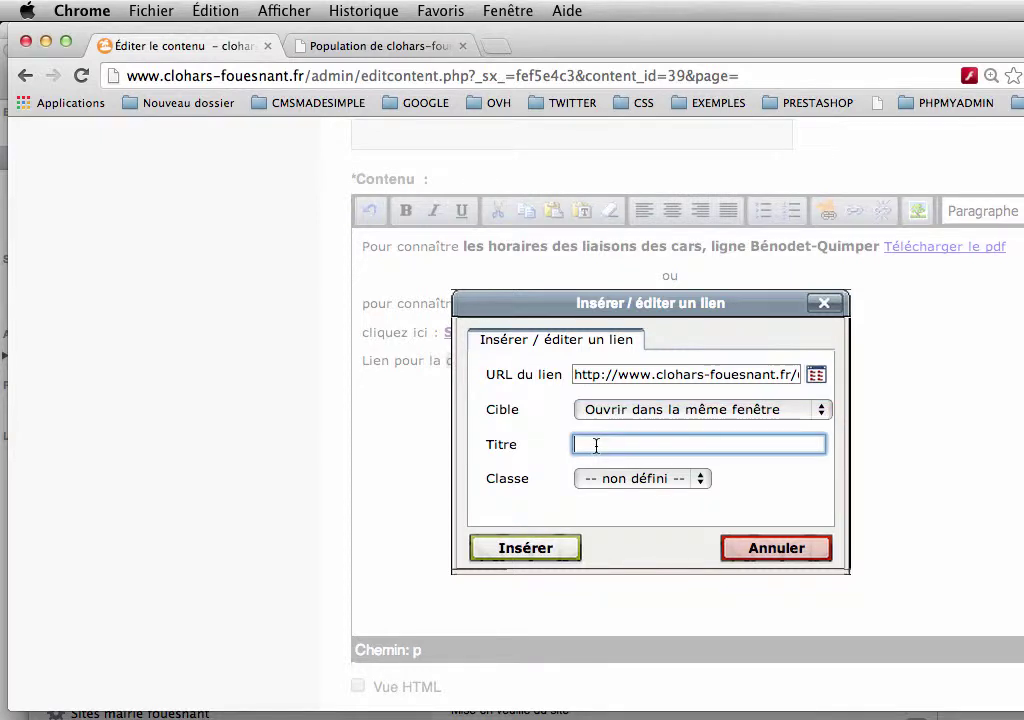
{"action": "type", "text": "Demande de subvention"}
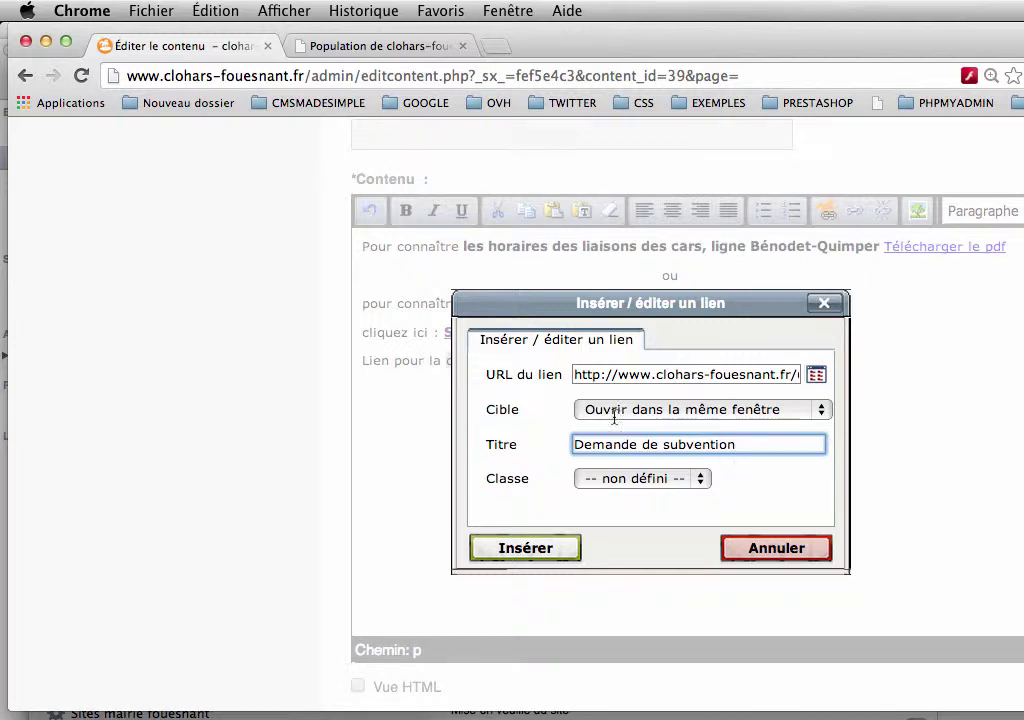
{"action": "left_click", "coordinate": [537, 553]}
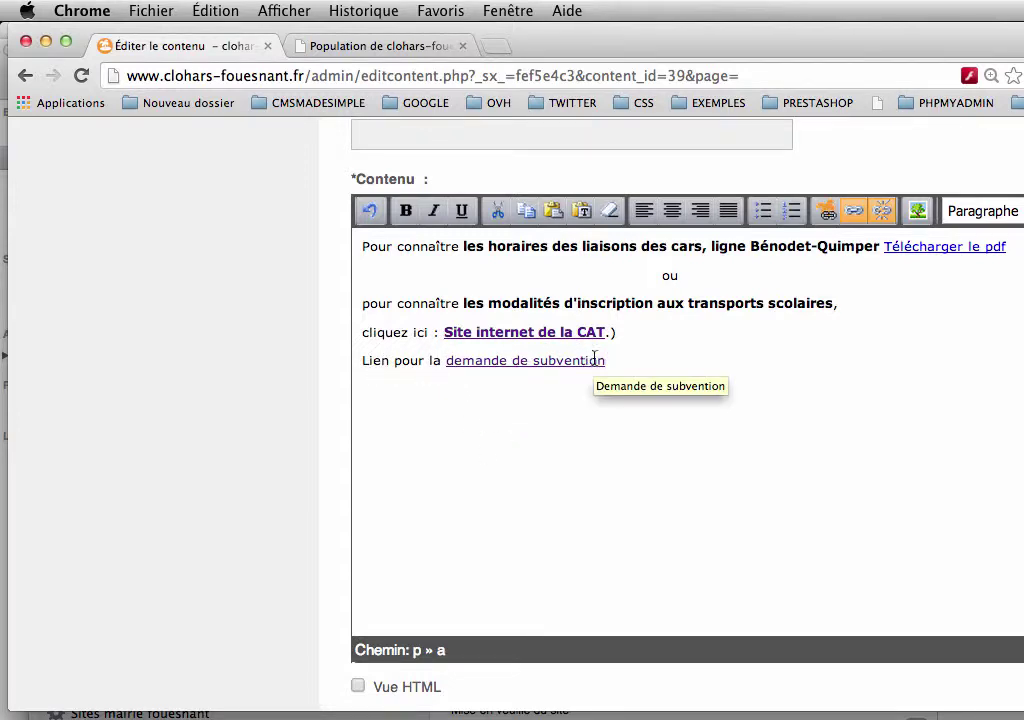
Apply the changes to the Transports page while keeping it open in the editor
{"action": "scroll", "coordinate": [587, 455], "scroll_direction": "down", "scroll_amount": 3}
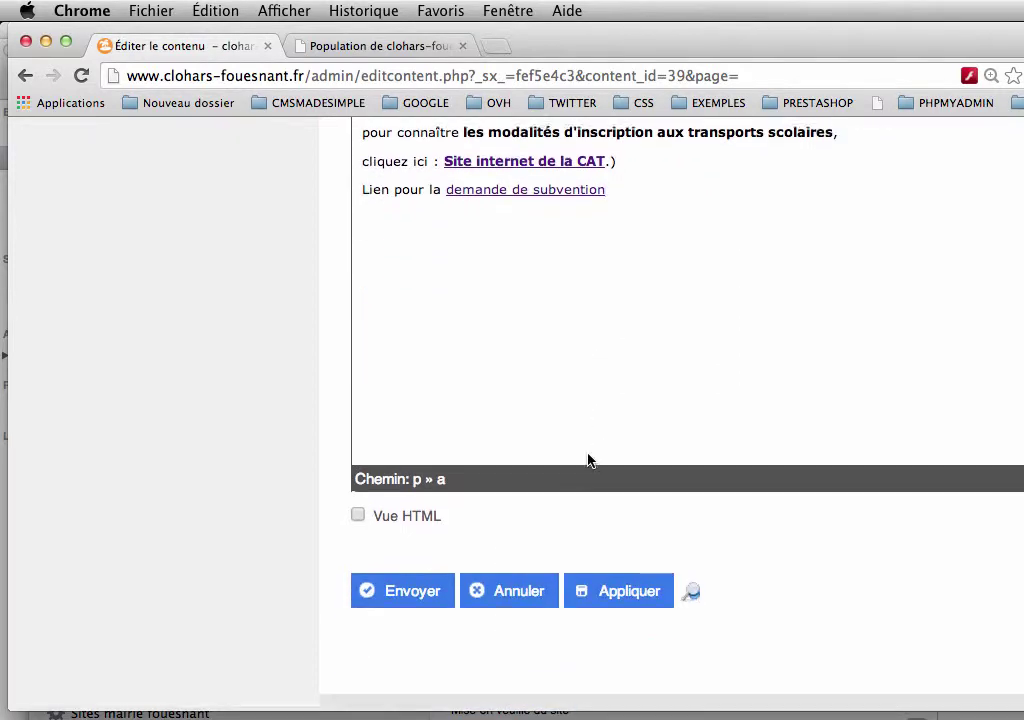
{"action": "left_click", "coordinate": [628, 557]}
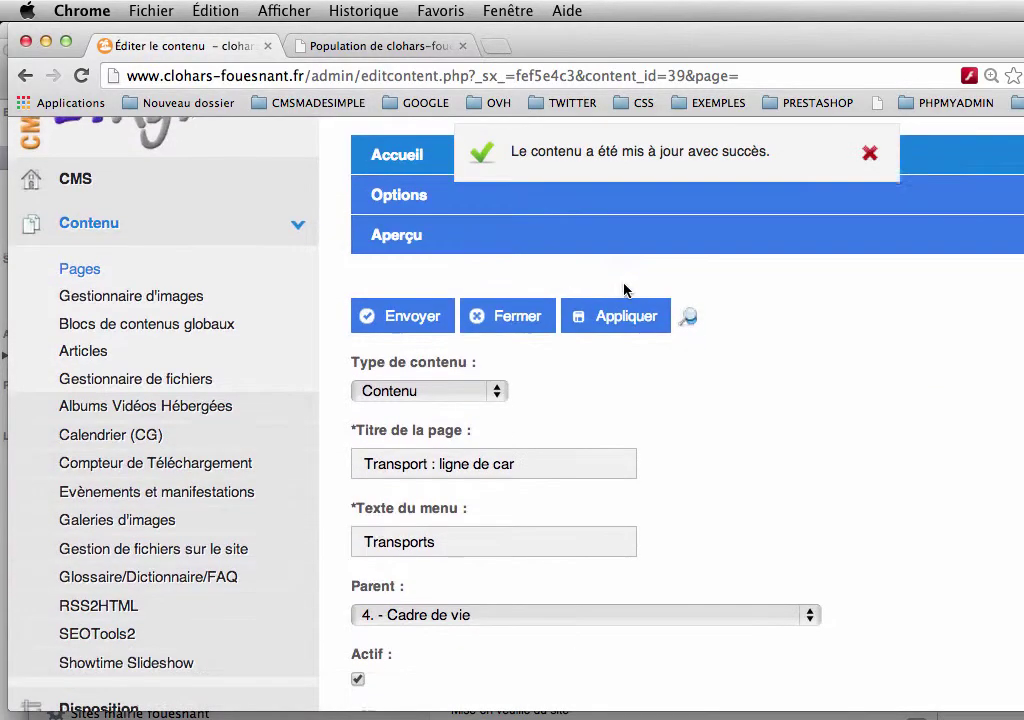
{"action": "scroll", "coordinate": [624, 290], "scroll_direction": "down", "scroll_amount": 5}
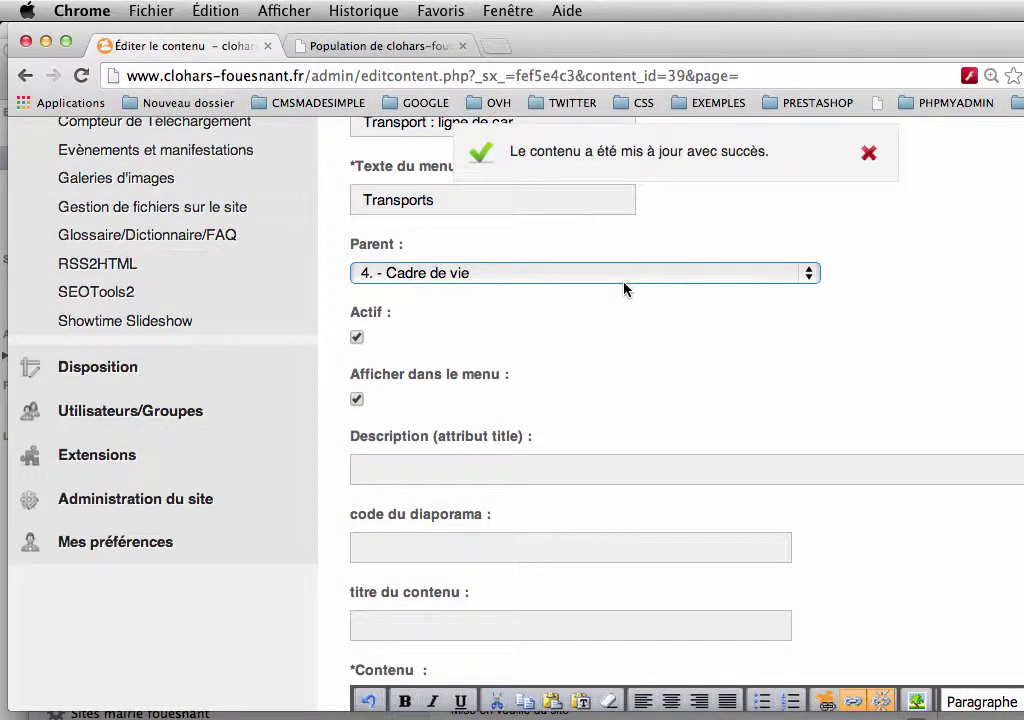
{"action": "scroll", "coordinate": [808, 380], "scroll_direction": "up", "scroll_amount": 2}
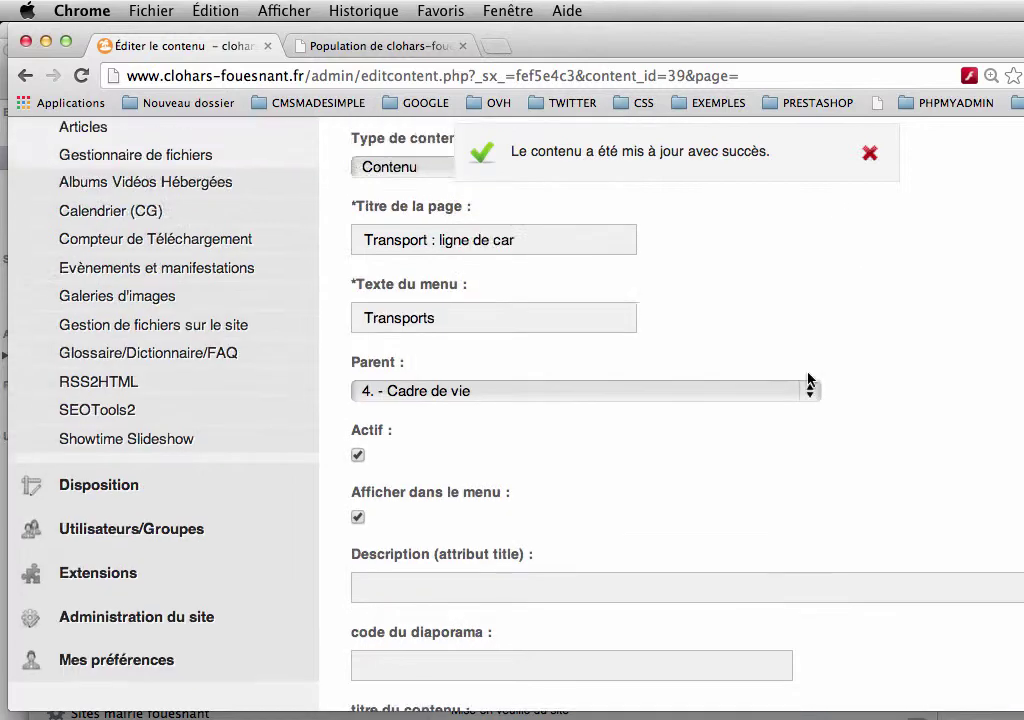
{"action": "scroll", "coordinate": [808, 380], "scroll_direction": "up", "scroll_amount": 4}
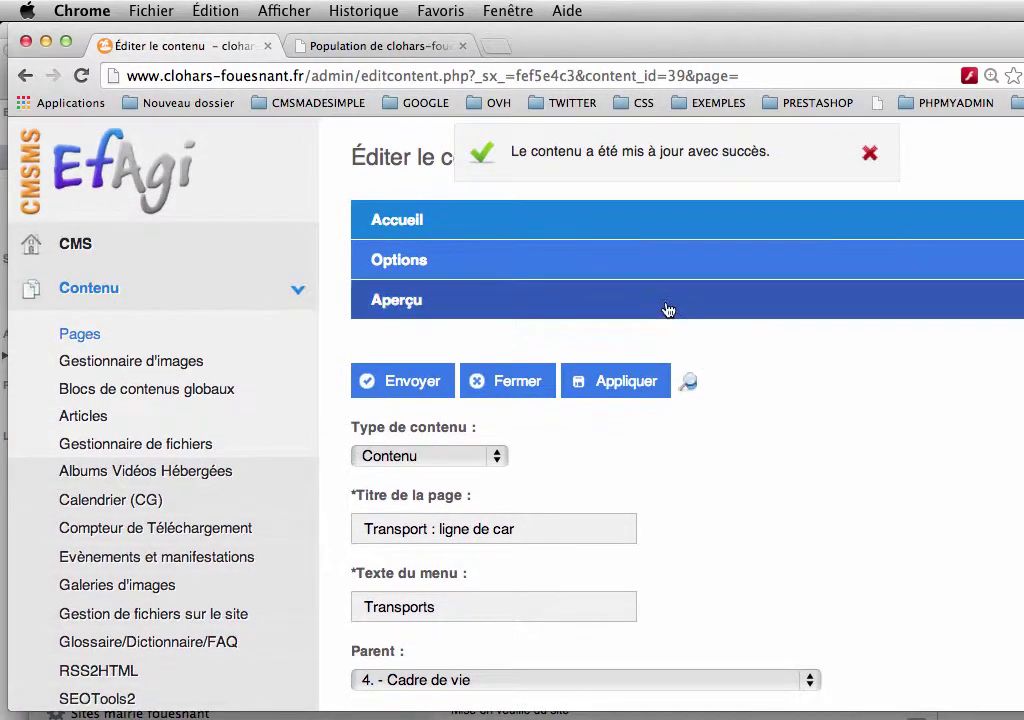
On the public site, open the Transports page under Cadre de vie and follow the "demande de subvention" link to check it
{"action": "left_click", "coordinate": [348, 42]}
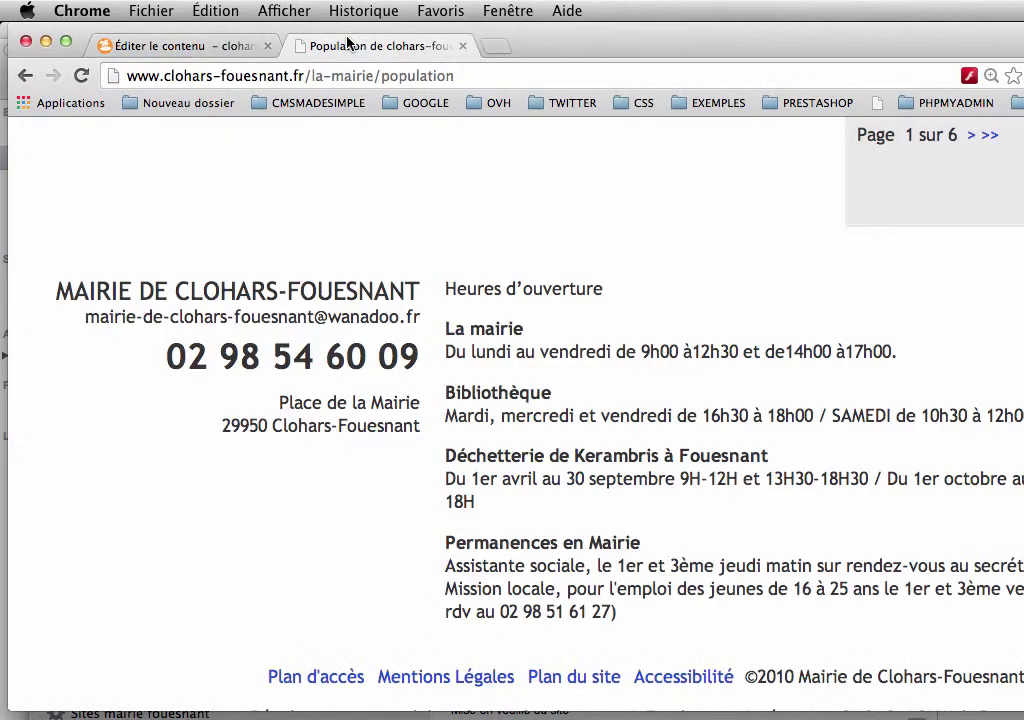
{"action": "scroll", "coordinate": [313, 277], "scroll_direction": "up", "scroll_amount": 10}
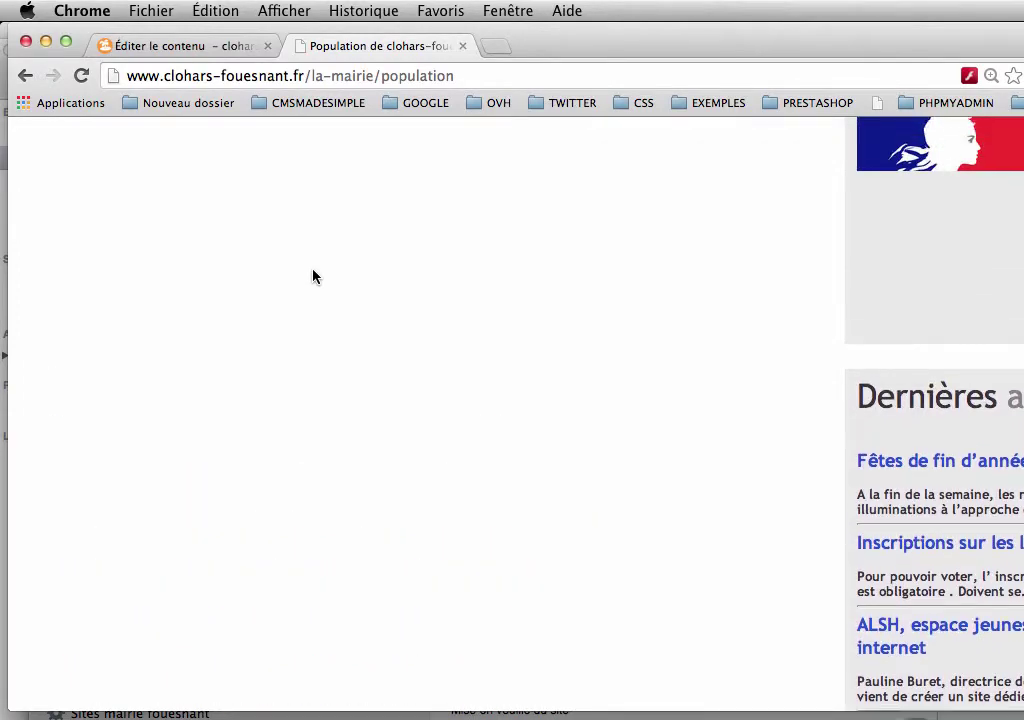
{"action": "scroll", "coordinate": [313, 277], "scroll_direction": "up", "scroll_amount": 10}
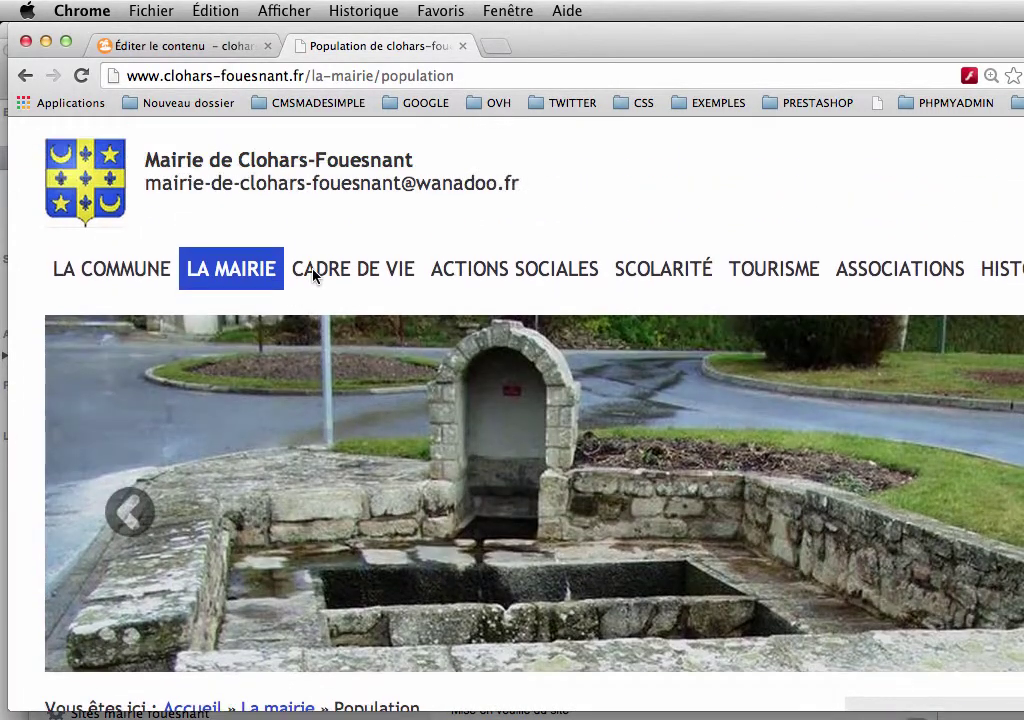
{"action": "mouse_move", "coordinate": [338, 281]}
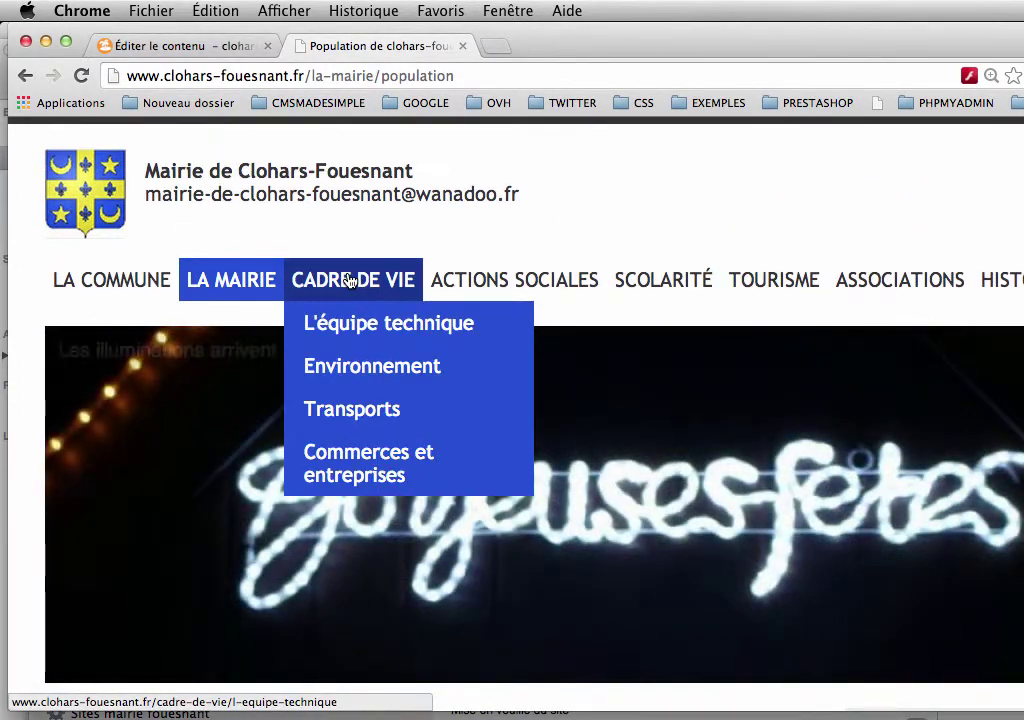
{"action": "left_click", "coordinate": [341, 414]}
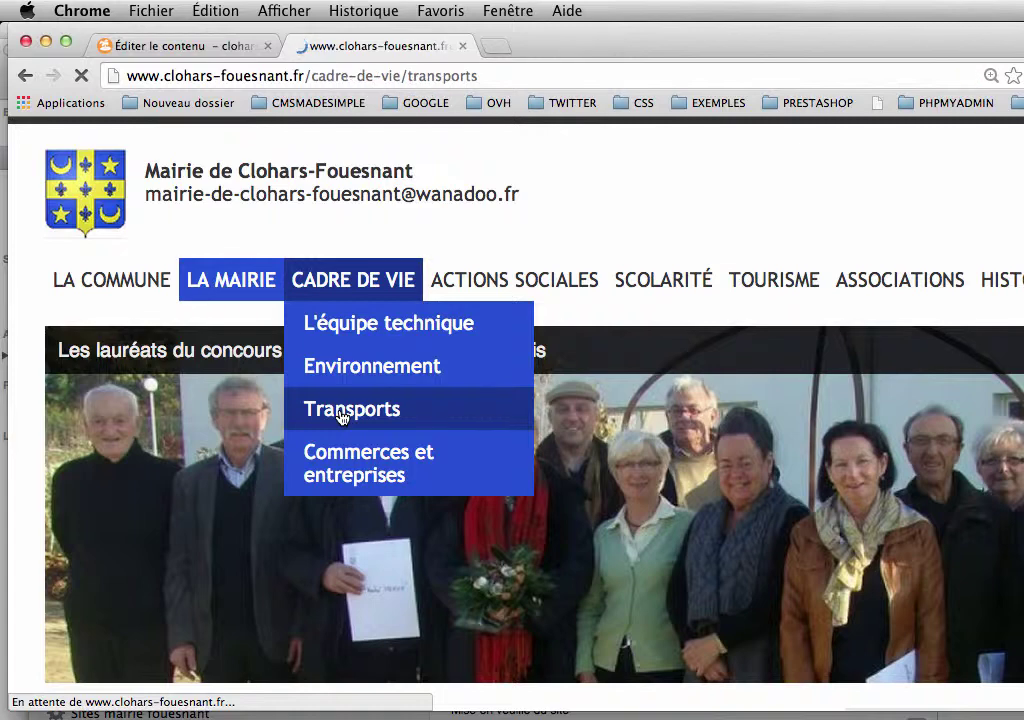
{"action": "scroll", "coordinate": [427, 507], "scroll_direction": "down", "scroll_amount": 10}
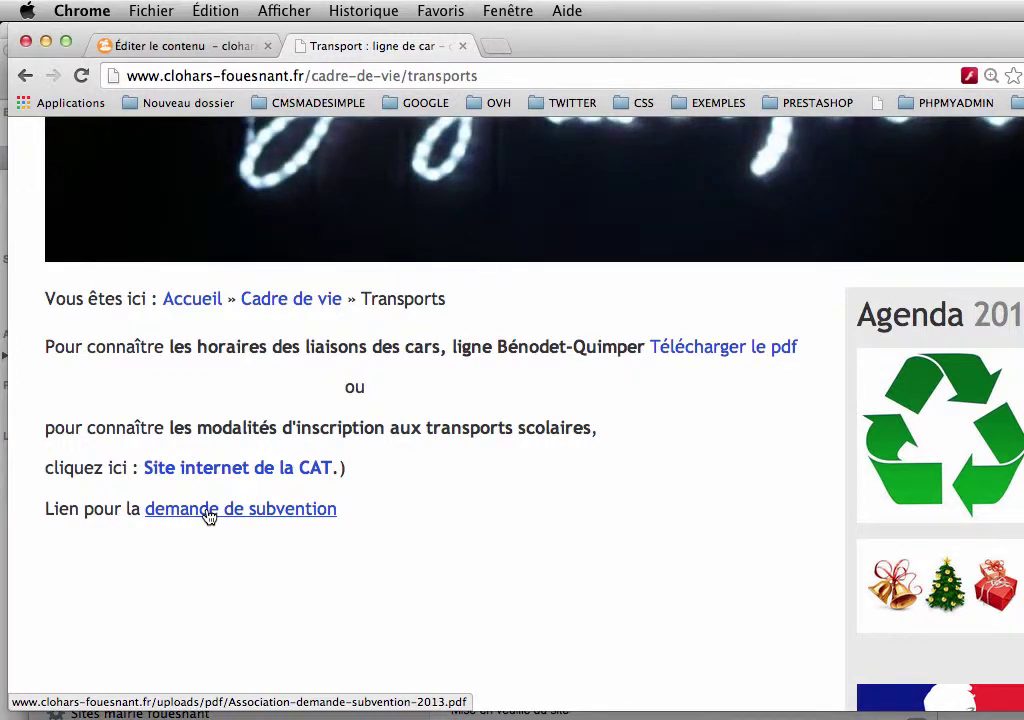
{"action": "left_click", "coordinate": [209, 511]}
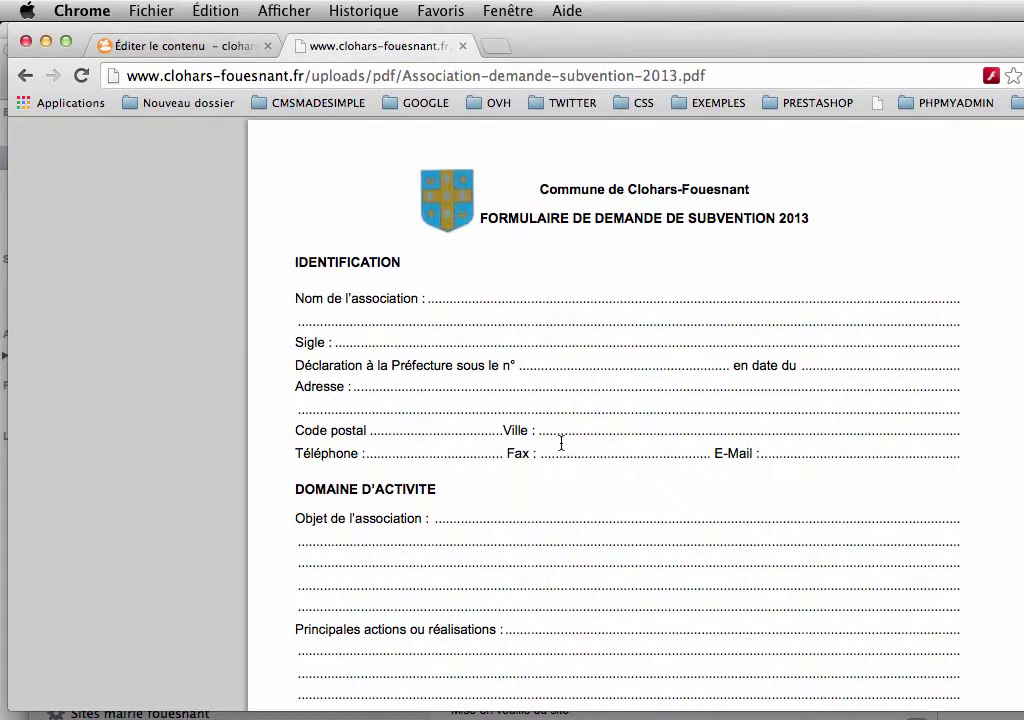
{"action": "mouse_move", "coordinate": [990, 635]}
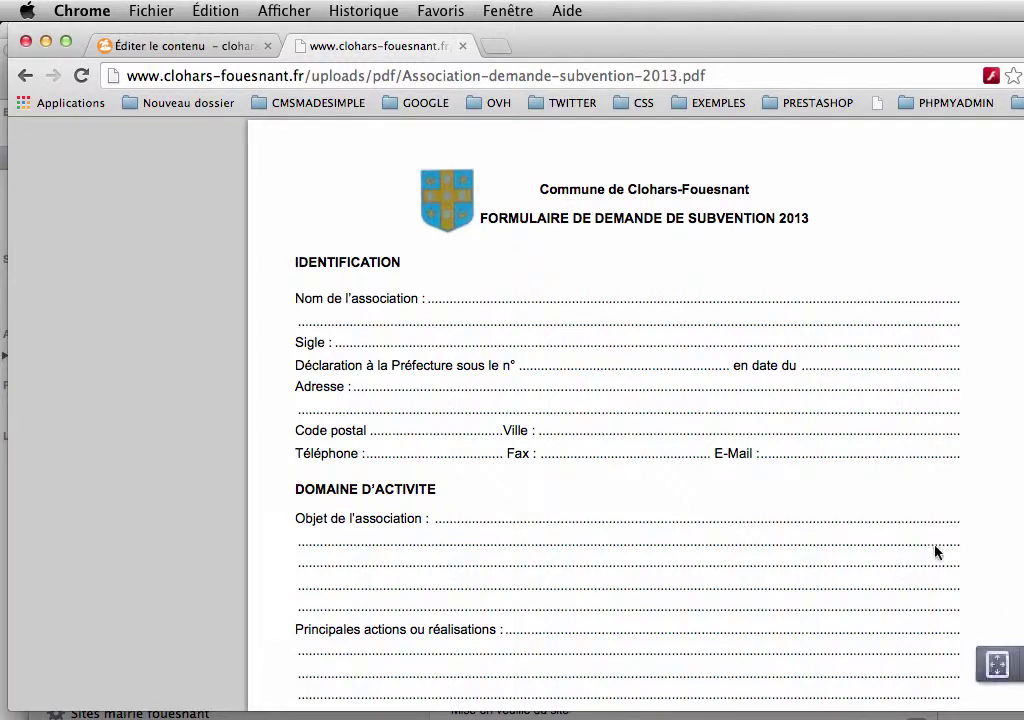
Back in the page editor, change the "demande de subvention" link's target to "Ouvrir dans une nouvelle fenêtre" and update the link
{"action": "left_click", "coordinate": [173, 48]}
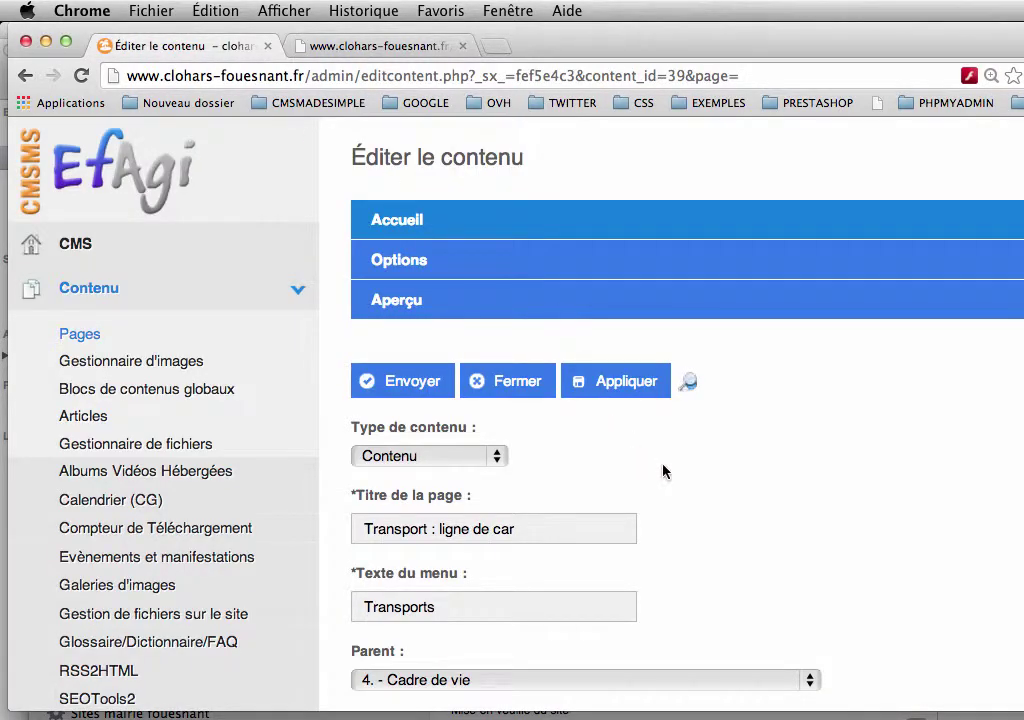
{"action": "scroll", "coordinate": [664, 471], "scroll_direction": "down", "scroll_amount": 10}
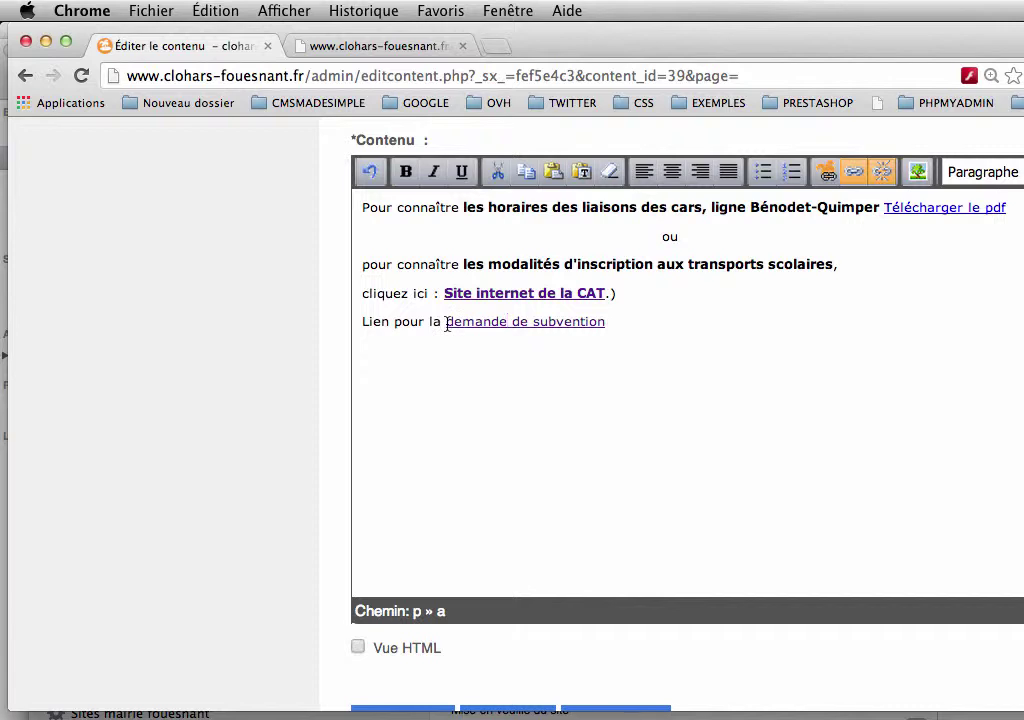
{"action": "left_click_drag", "start_coordinate": [447, 322], "coordinate": [619, 323]}
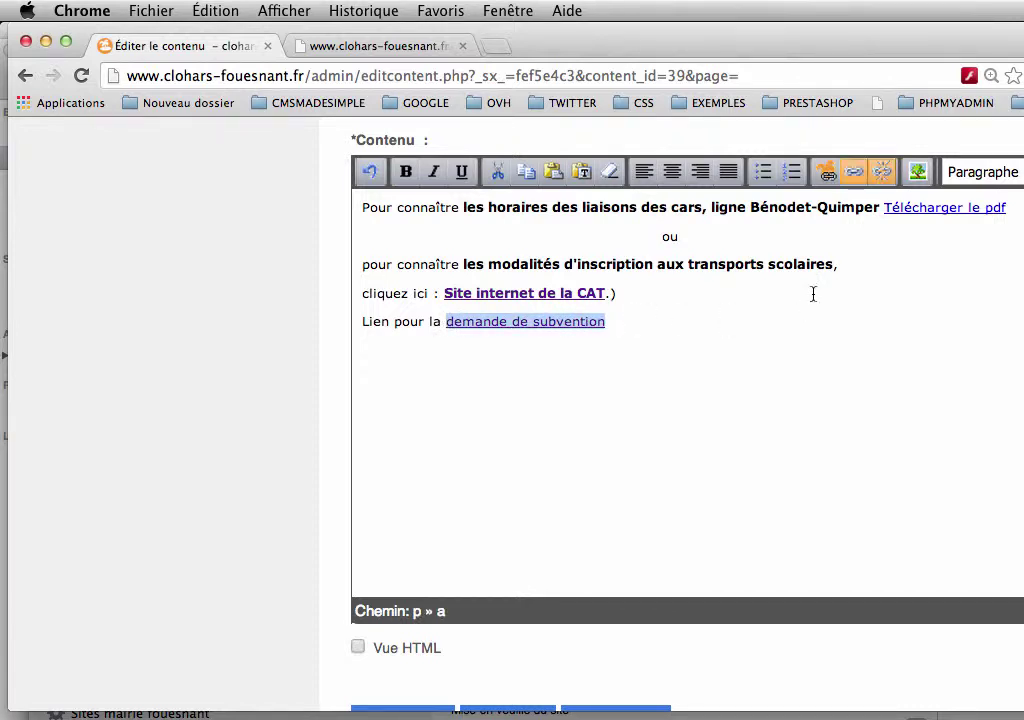
{"action": "left_click", "coordinate": [854, 172]}
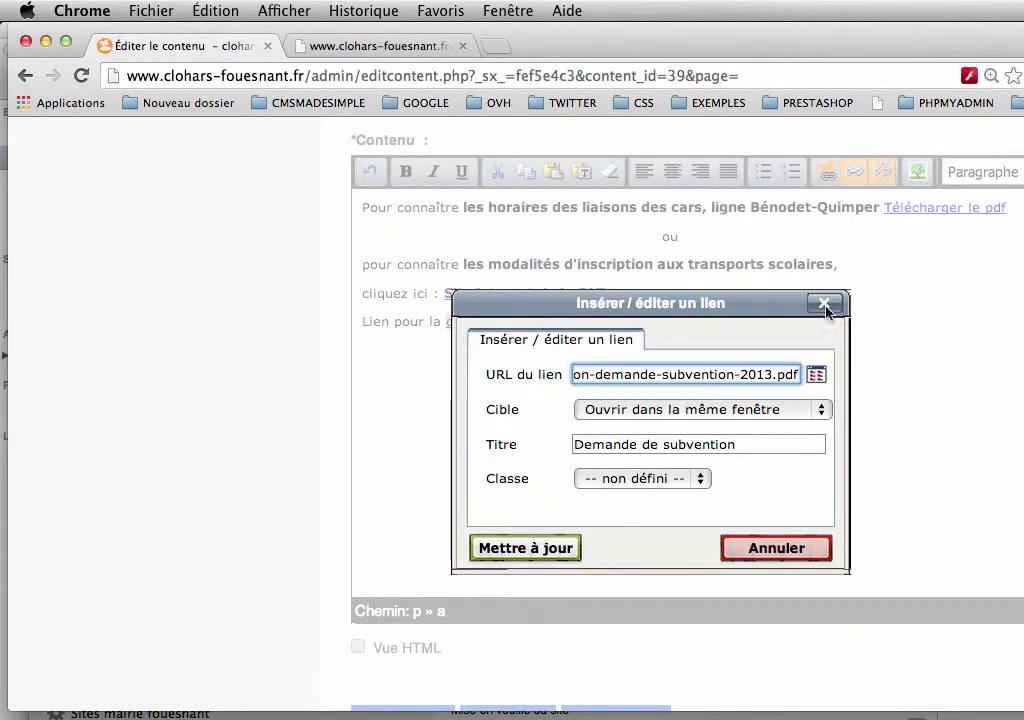
{"action": "left_click", "coordinate": [823, 410]}
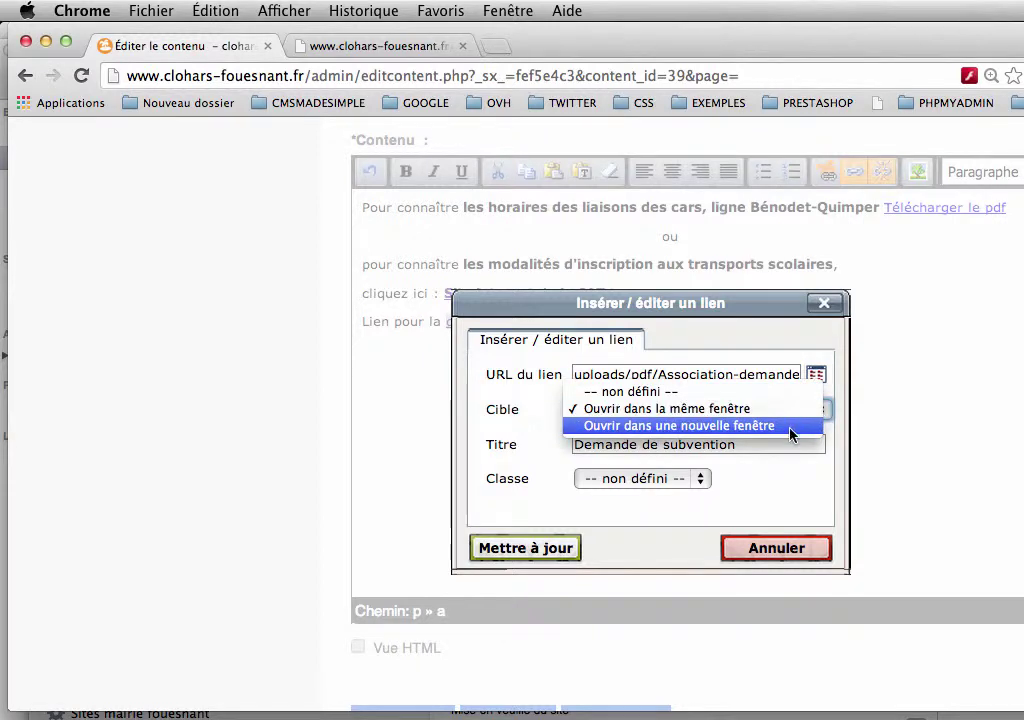
{"action": "left_click", "coordinate": [790, 426]}
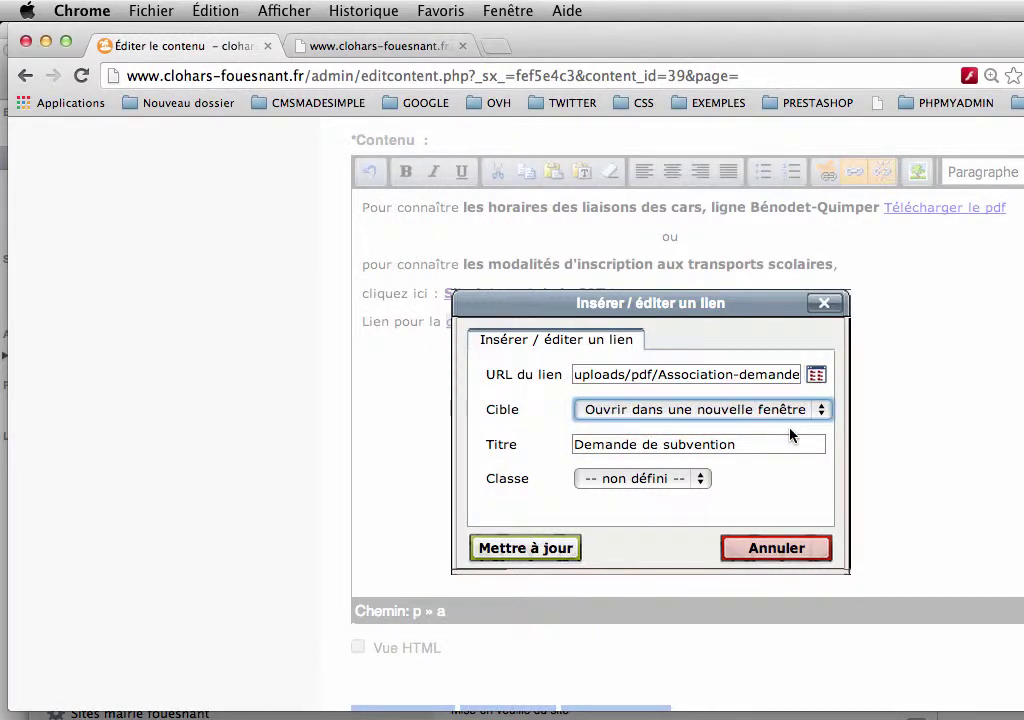
{"action": "left_click", "coordinate": [517, 553]}
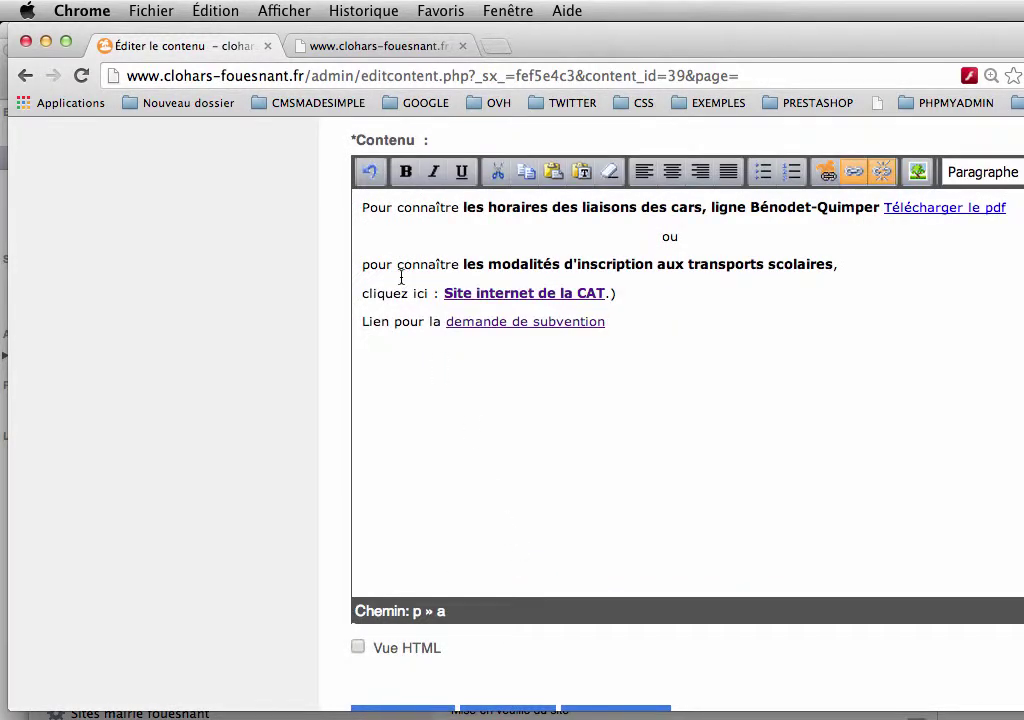
Apply the changed link target to the Transports page without closing its editor
{"action": "scroll", "coordinate": [394, 279], "scroll_direction": "down", "scroll_amount": 1}
{"action": "left_click", "coordinate": [618, 696]}
{"action": "left_click", "coordinate": [376, 46]}
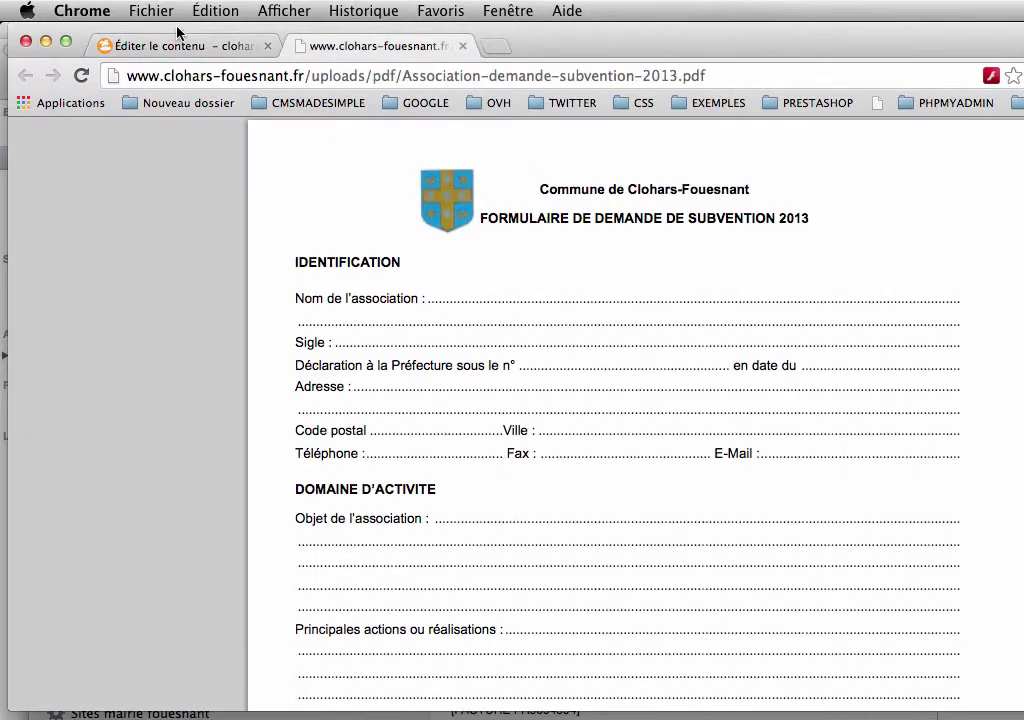
{"action": "left_click", "coordinate": [178, 45]}
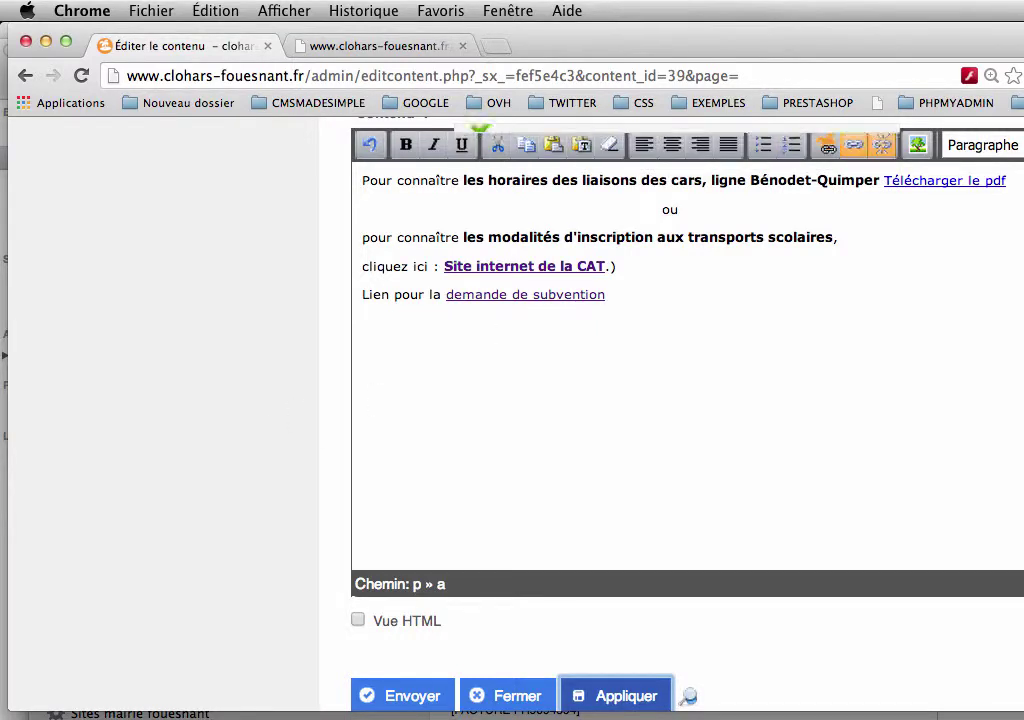
Go back from the PDF to the public Transports page, reload it and test the "demande de subvention" link, then return to the page
{"action": "left_click", "coordinate": [373, 46]}
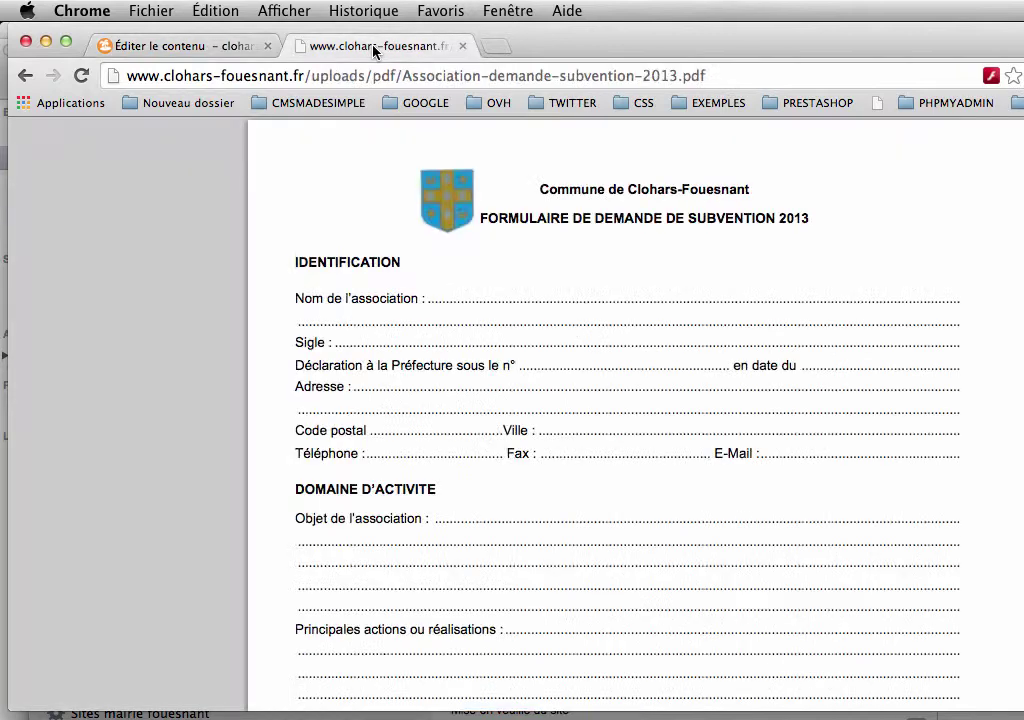
{"action": "left_click", "coordinate": [25, 76]}
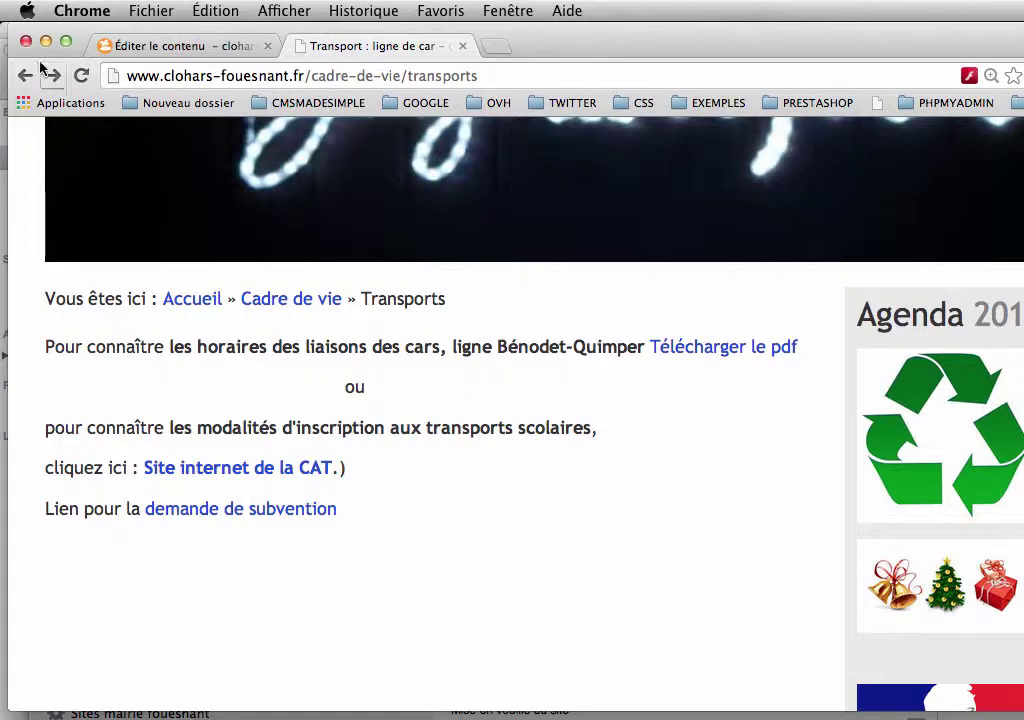
{"action": "left_click", "coordinate": [81, 76]}
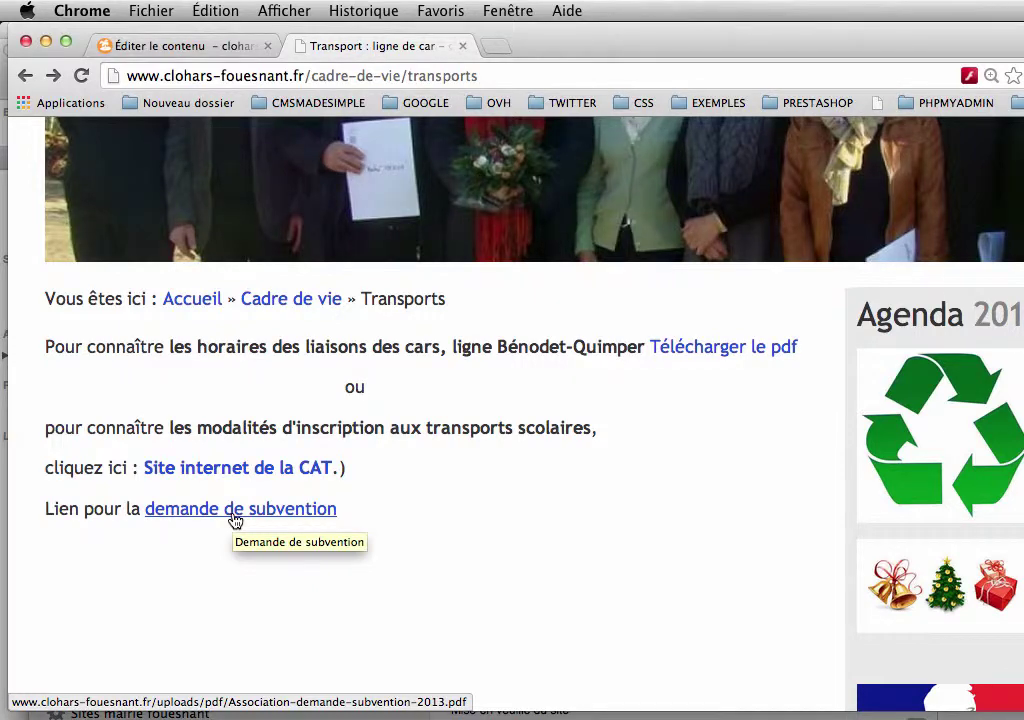
{"action": "left_click", "coordinate": [235, 516]}
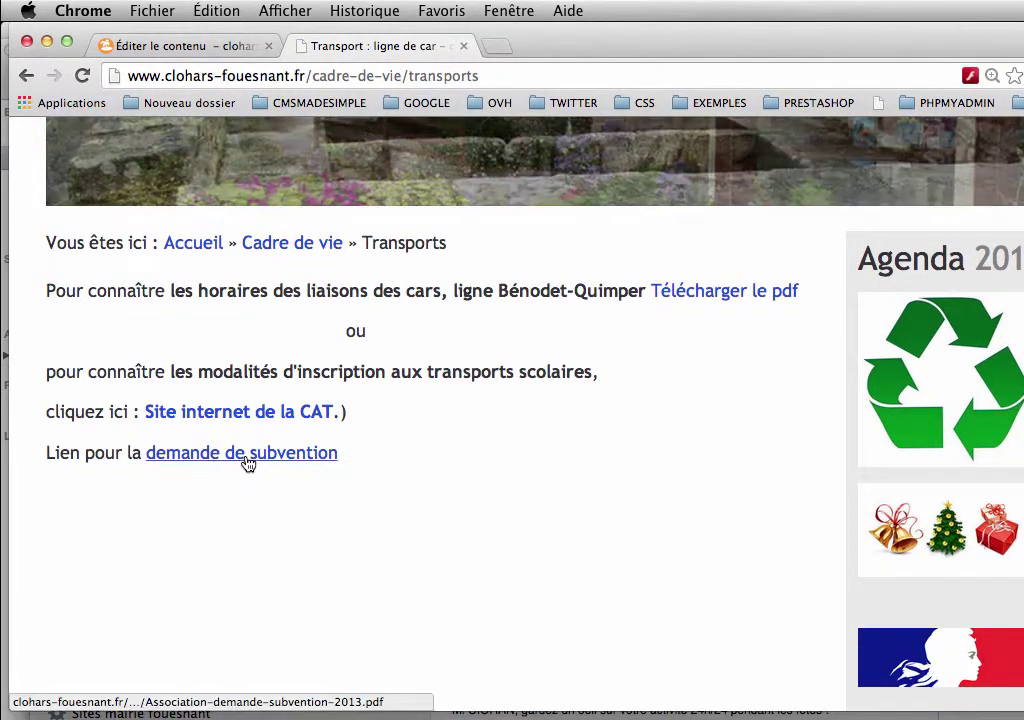
{"action": "left_click", "coordinate": [245, 458]}
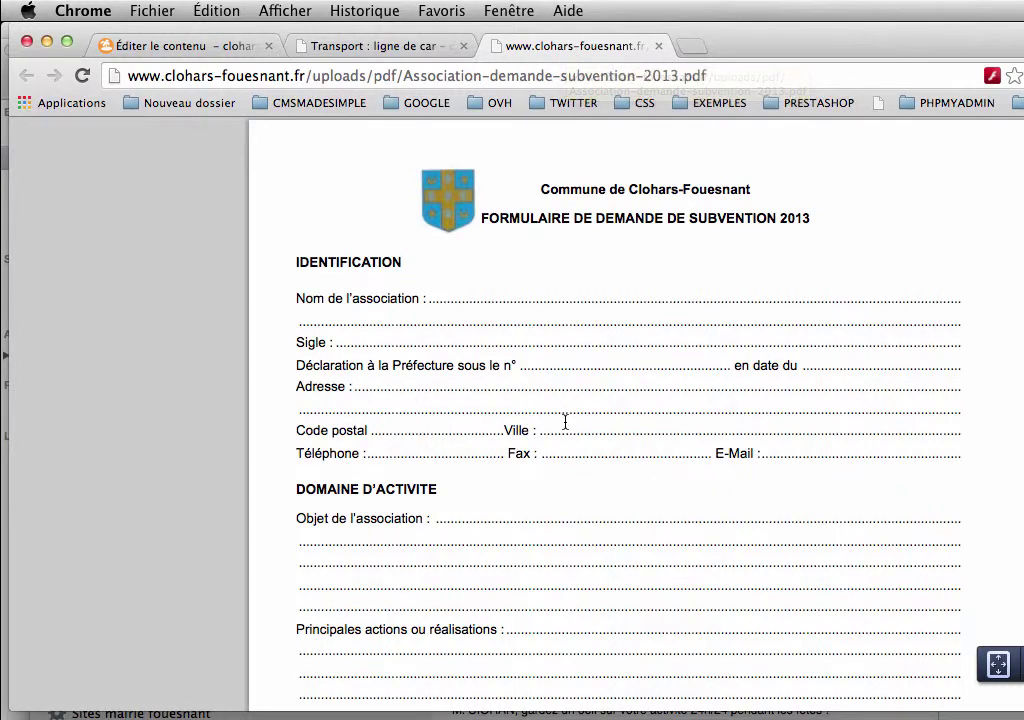
{"action": "left_click", "coordinate": [385, 43]}
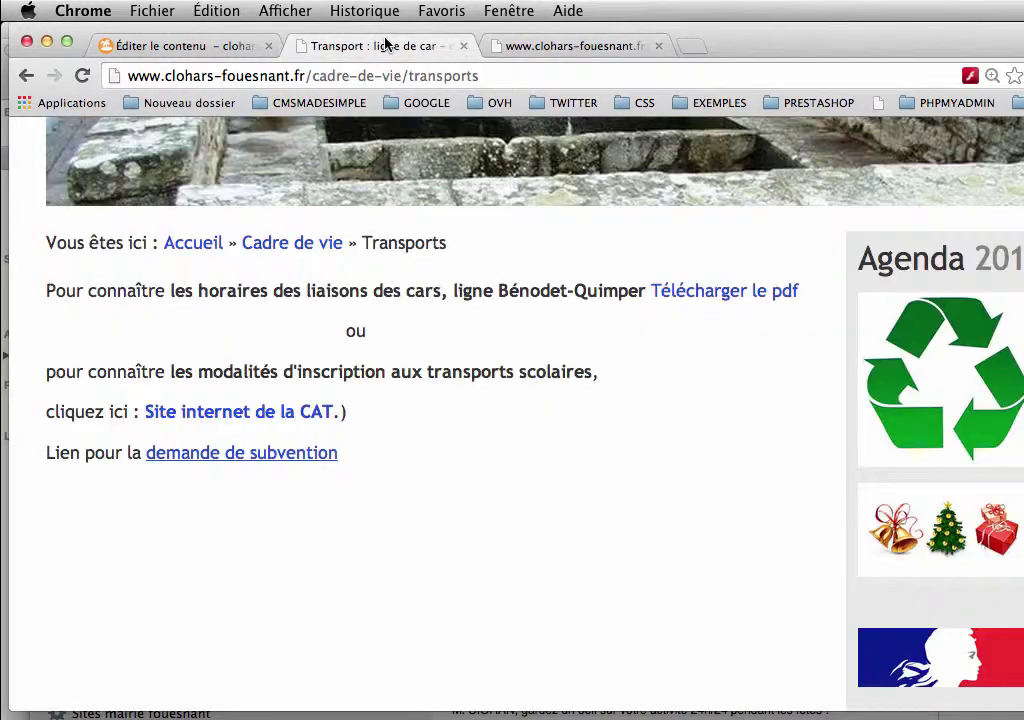